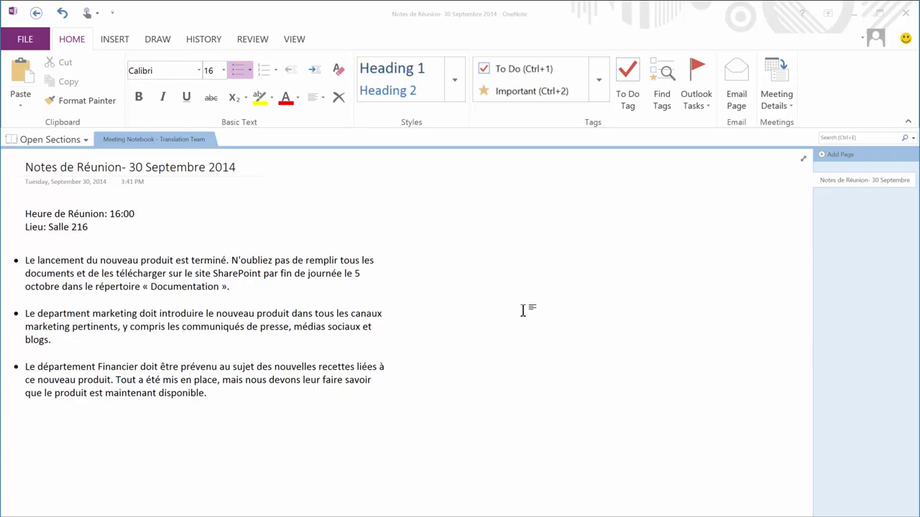
Step: Translate the first French bullet with Review > Translate > Translate Selected Text
{"action": "left_click_drag", "start_coordinate": [237, 289], "coordinate": [25, 260]}
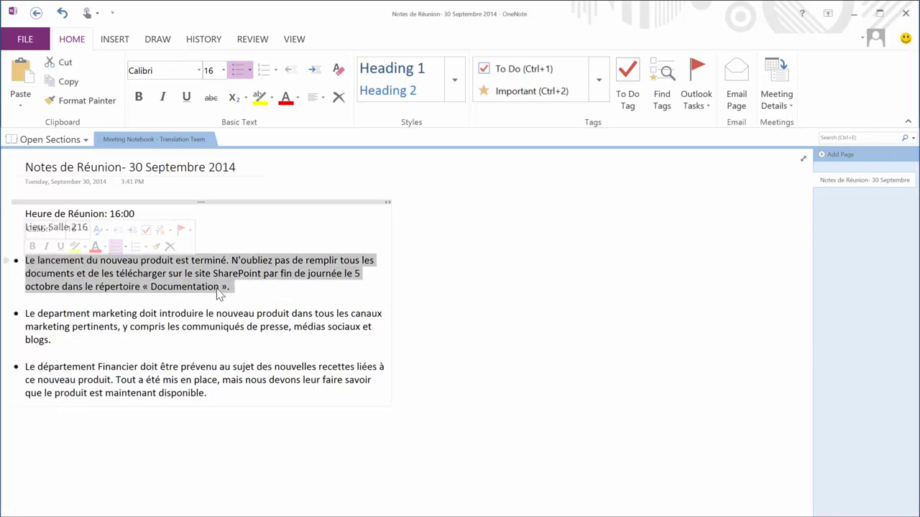
{"action": "left_click", "coordinate": [262, 39]}
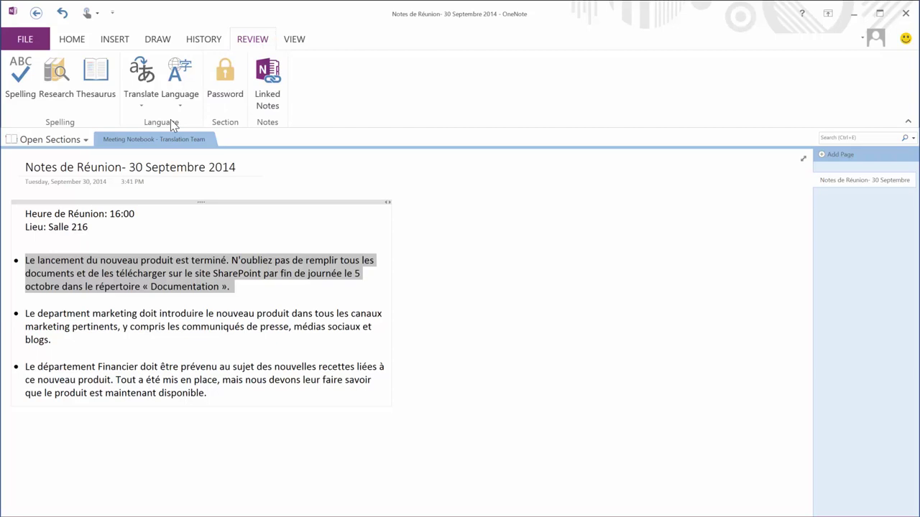
{"action": "left_click", "coordinate": [141, 104]}
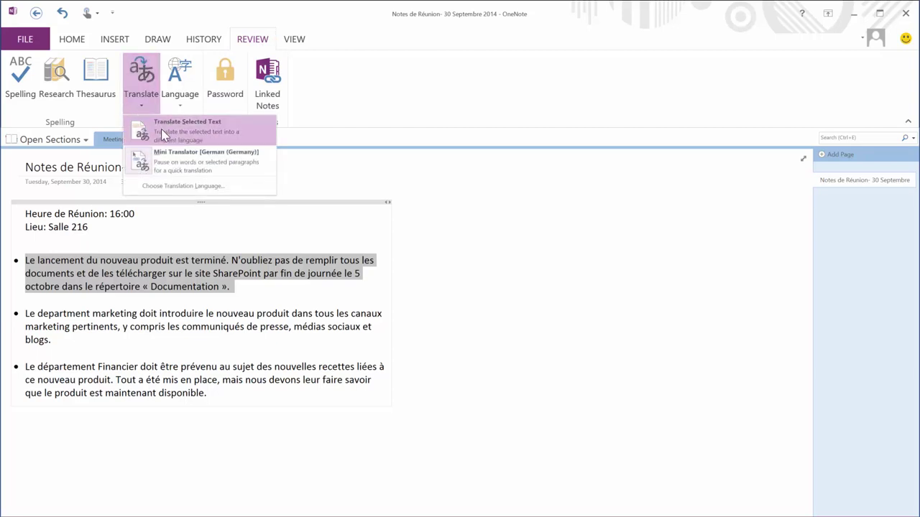
{"action": "left_click", "coordinate": [183, 129]}
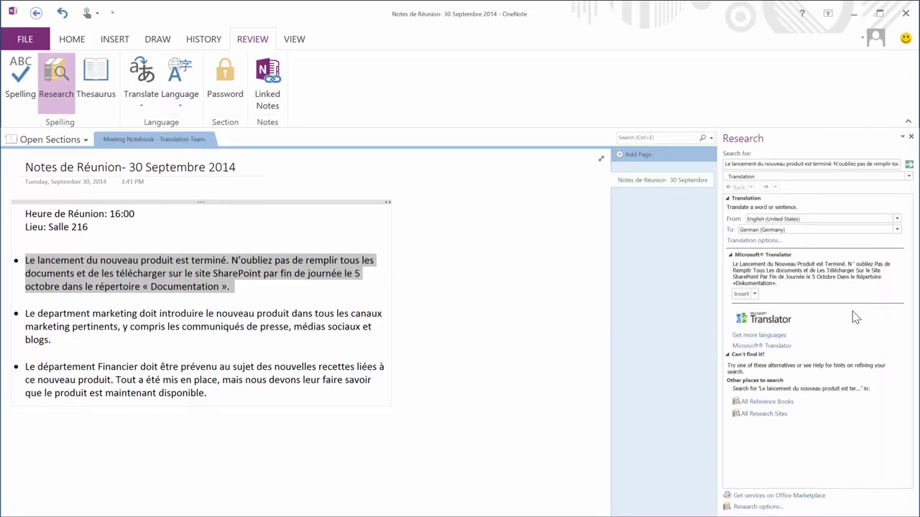
Step: Set the Research pane translation from French (France) to English (United States)
{"action": "left_click", "coordinate": [897, 219]}
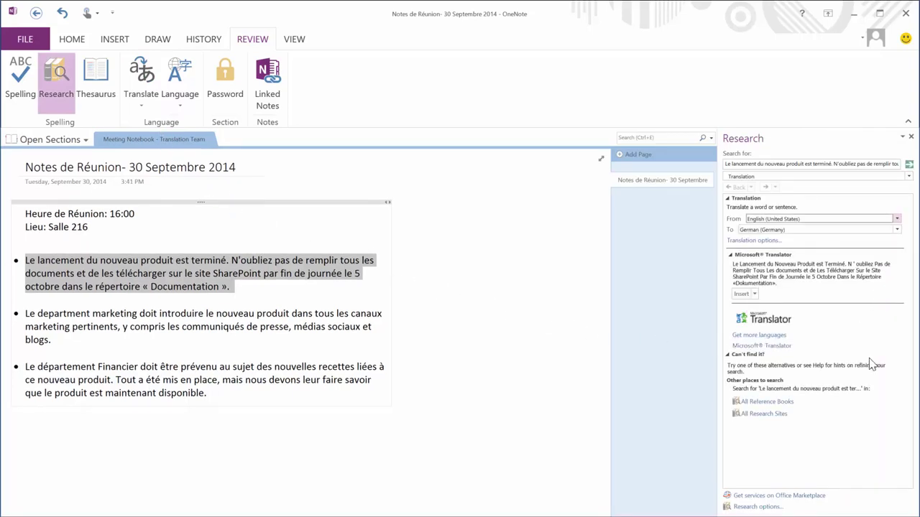
{"action": "mouse_move", "coordinate": [897, 260]}
{"action": "left_mouse_down"}
{"action": "mouse_move", "coordinate": [902, 309]}
{"action": "mouse_move", "coordinate": [900, 280]}
{"action": "left_mouse_up"}
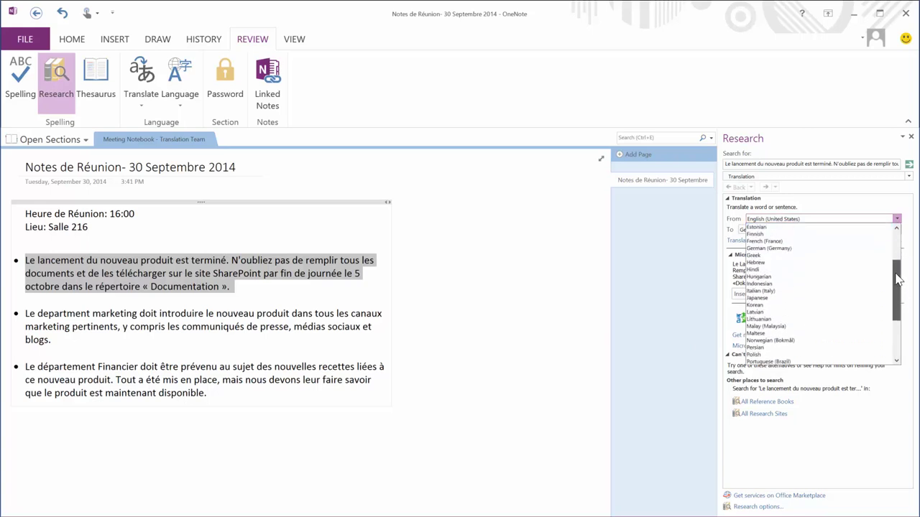
{"action": "left_click", "coordinate": [870, 246]}
{"action": "left_click", "coordinate": [897, 229]}
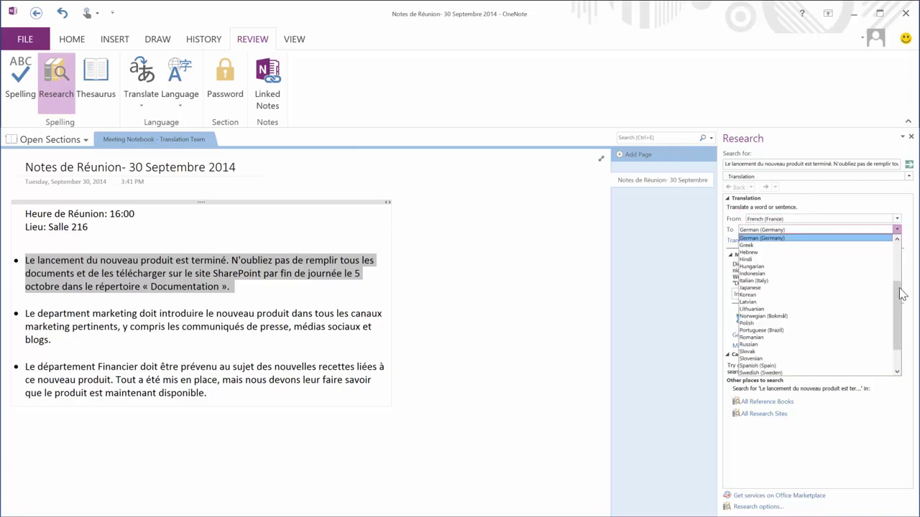
{"action": "left_click_drag", "start_coordinate": [902, 309], "coordinate": [900, 291]}
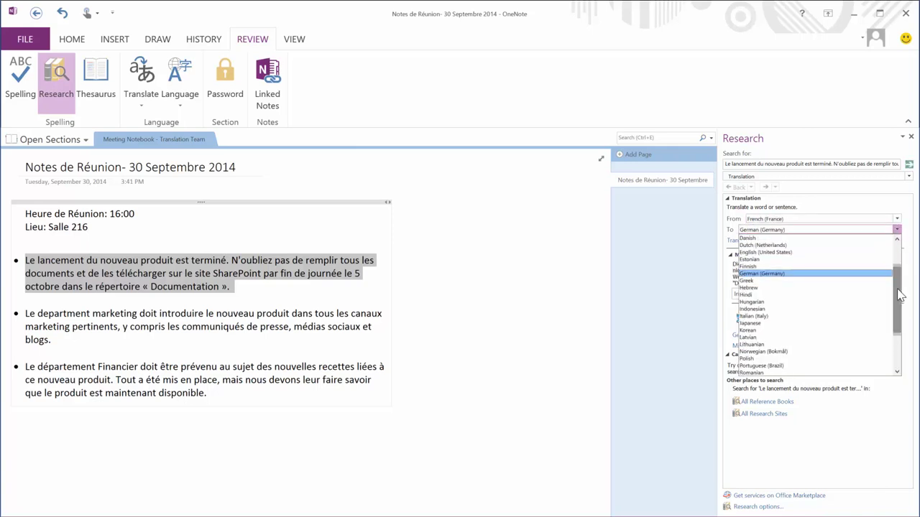
{"action": "key", "text": "Up"}
{"action": "key", "text": "Up"}
{"action": "key", "text": "Return"}
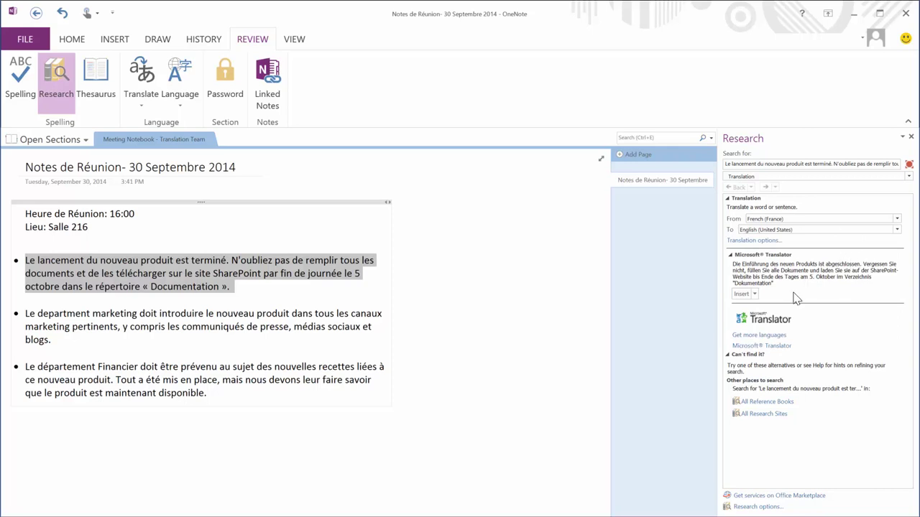
{"action": "left_click", "coordinate": [754, 287]}
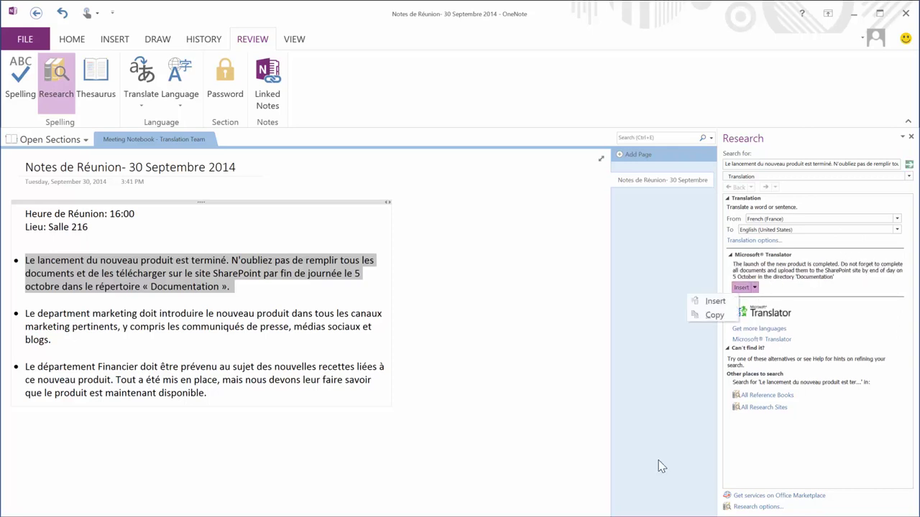
Step: Insert the English translation in place of the first French bullet
{"action": "left_click", "coordinate": [715, 301]}
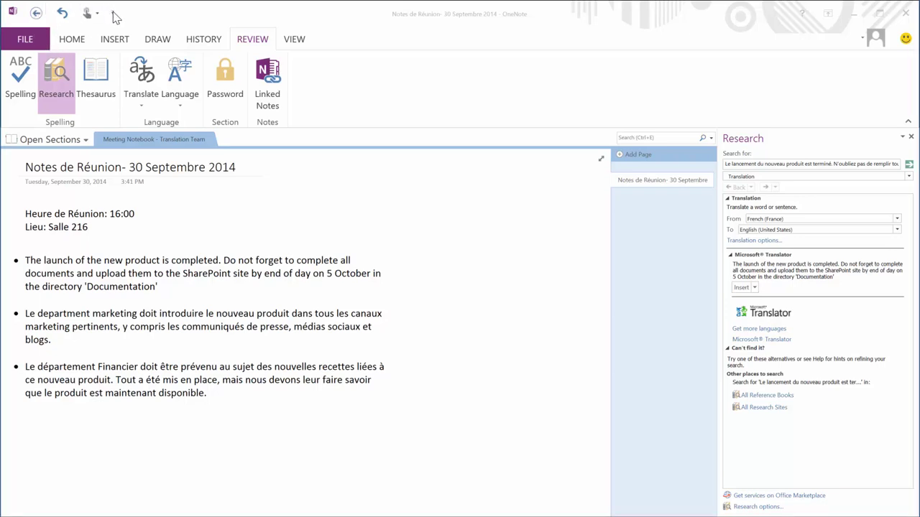
Step: Add the Review tab's Translate command to the Quick Access Toolbar through More Commands
{"action": "left_click", "coordinate": [112, 12]}
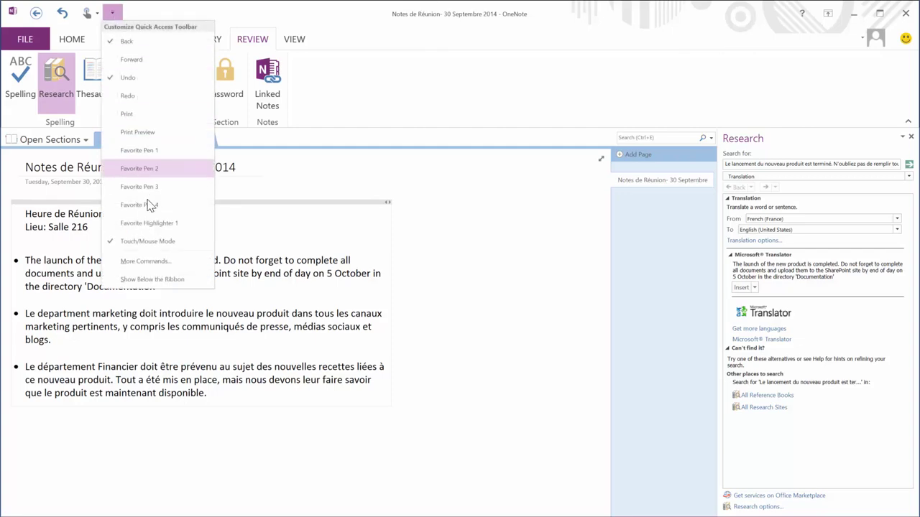
{"action": "left_click", "coordinate": [145, 261]}
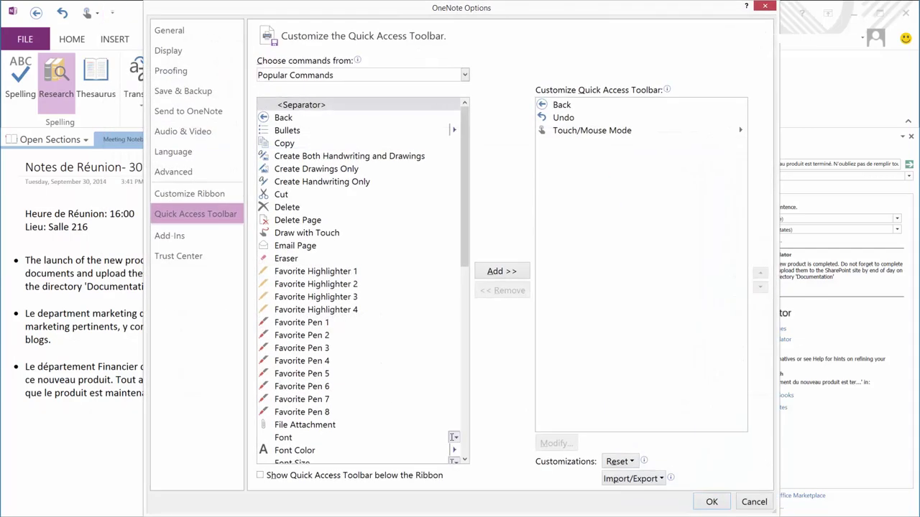
{"action": "left_click", "coordinate": [464, 75]}
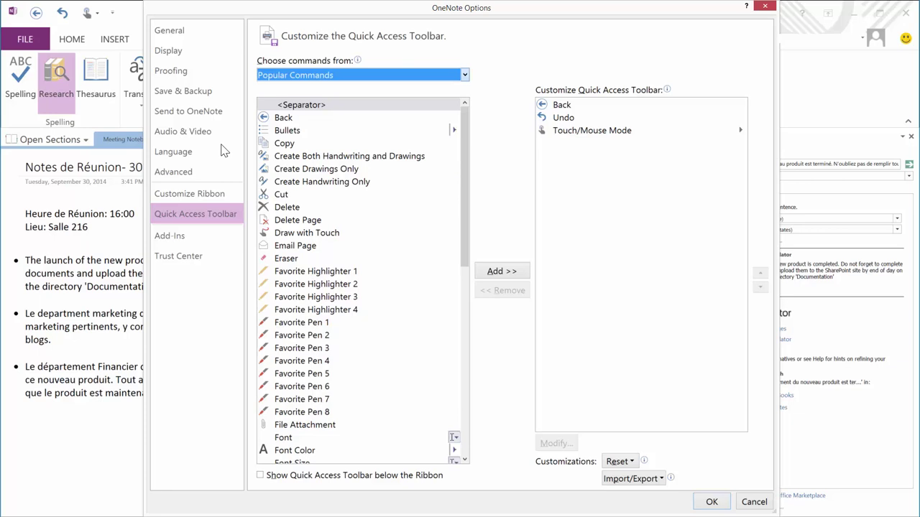
{"action": "left_click", "coordinate": [406, 189]}
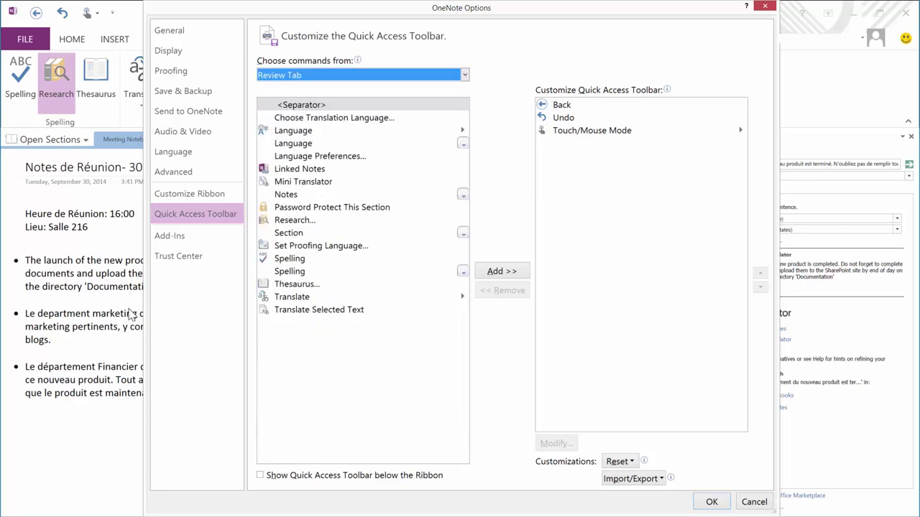
{"action": "left_click", "coordinate": [296, 298]}
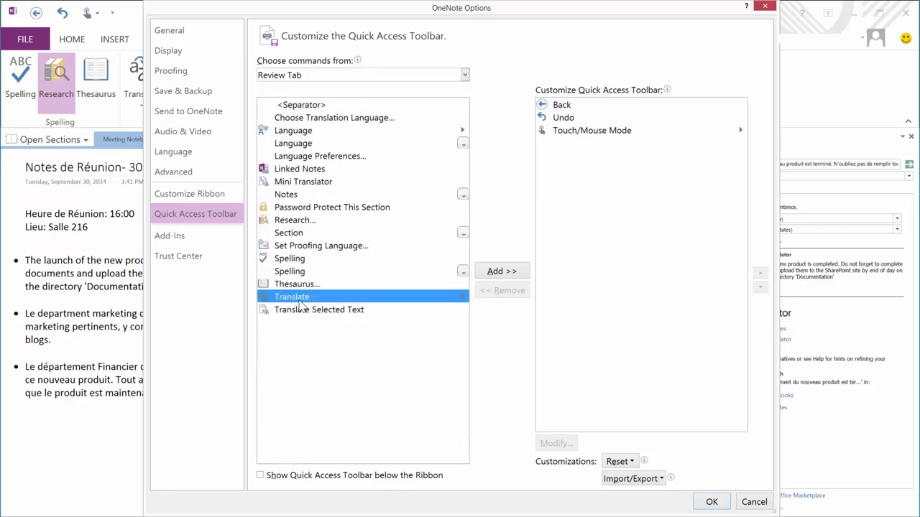
{"action": "left_click", "coordinate": [503, 273]}
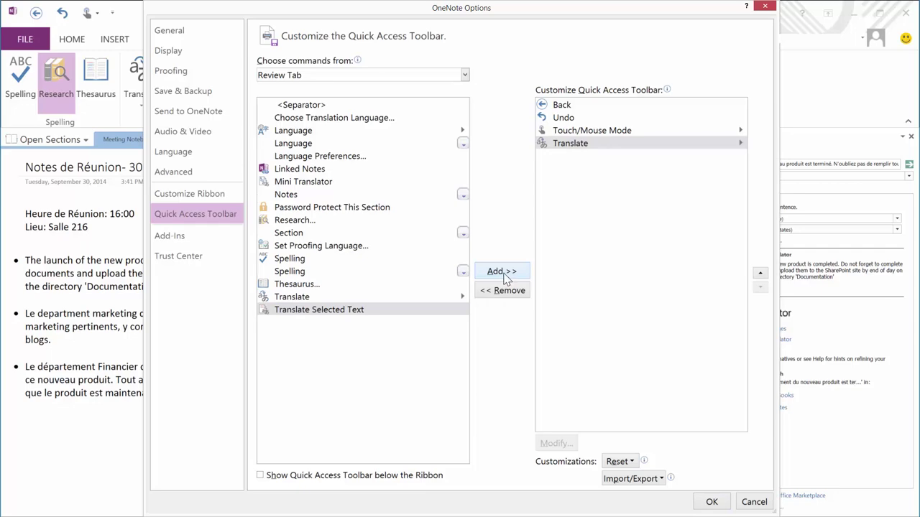
{"action": "left_click", "coordinate": [711, 501]}
{"action": "left_click_drag", "start_coordinate": [162, 287], "coordinate": [22, 262]}
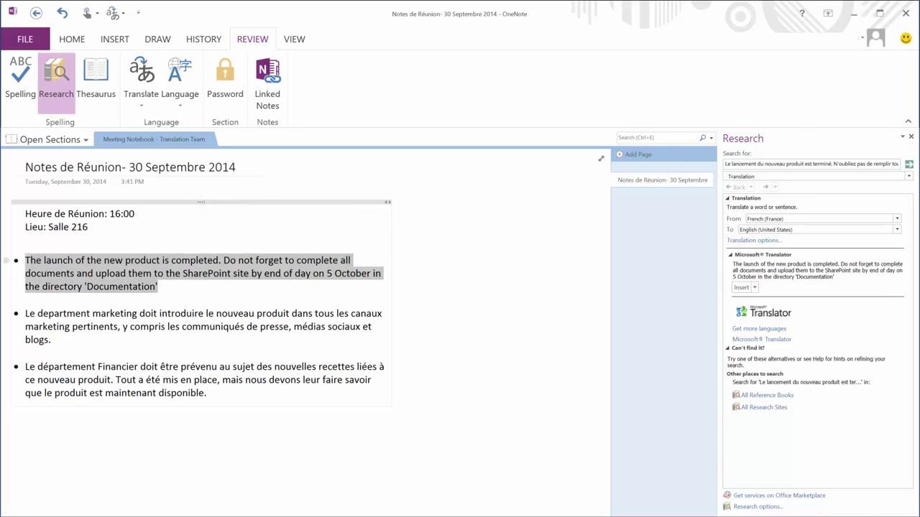
Step: Translate the selected English bullet into German using the new toolbar Translate button
{"action": "left_click", "coordinate": [115, 12]}
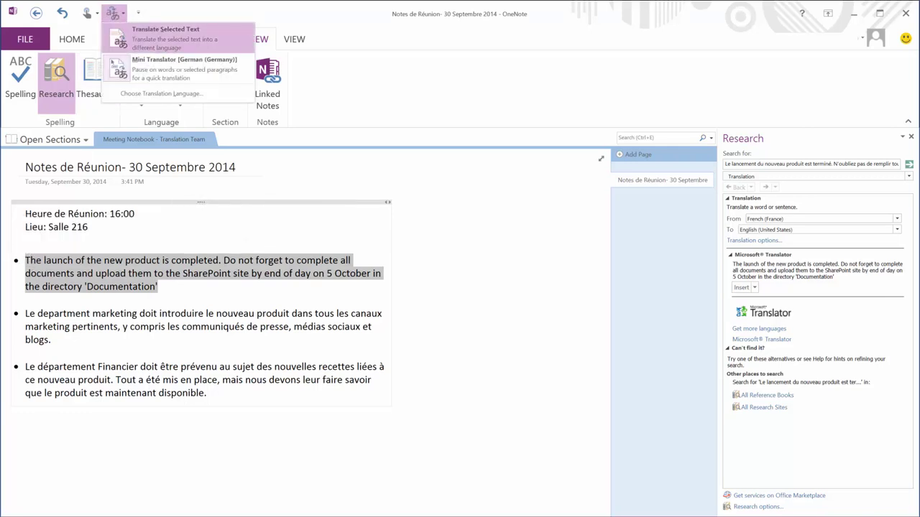
{"action": "left_click", "coordinate": [140, 35]}
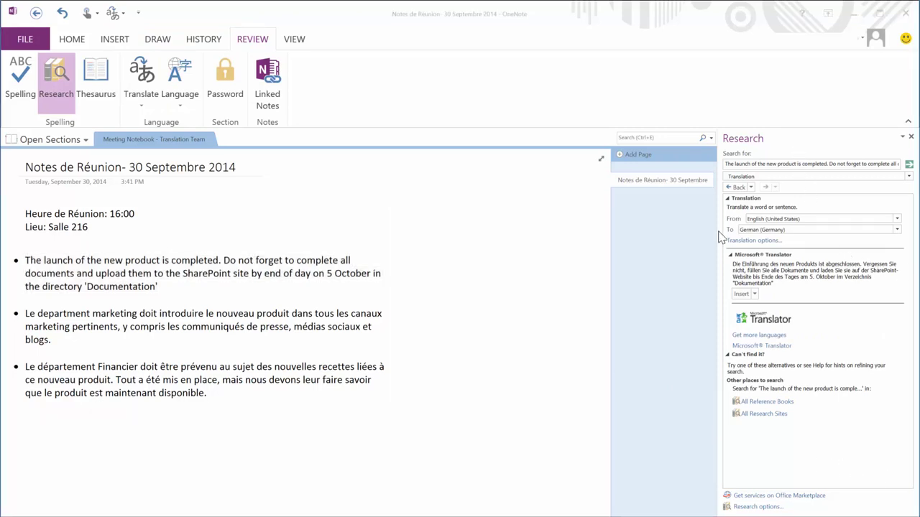
{"action": "mouse_move", "coordinate": [757, 162]}
{"action": "left_mouse_down"}
{"action": "mouse_move", "coordinate": [658, 184]}
{"action": "mouse_move", "coordinate": [685, 291]}
{"action": "mouse_move", "coordinate": [803, 181]}
{"action": "left_mouse_up"}
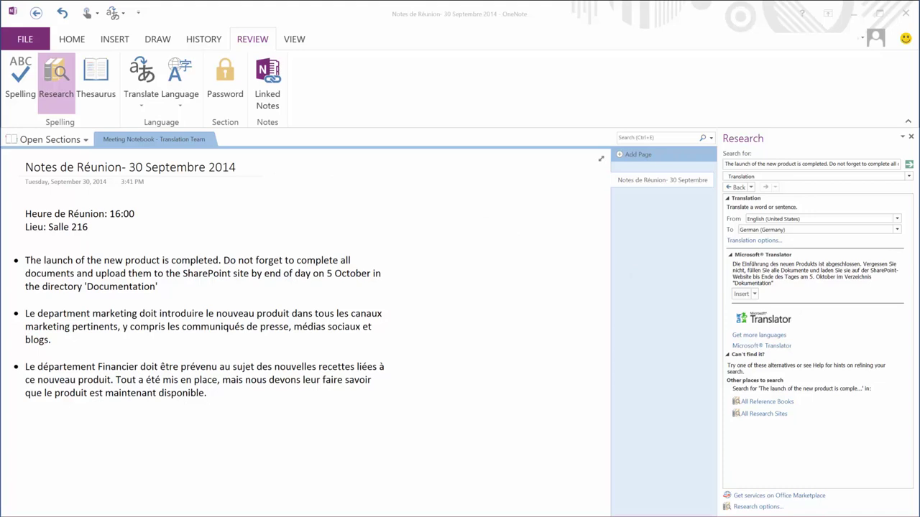
Step: Choose Hindi as the Mini Translator language in the translation language settings
{"action": "left_click", "coordinate": [141, 108]}
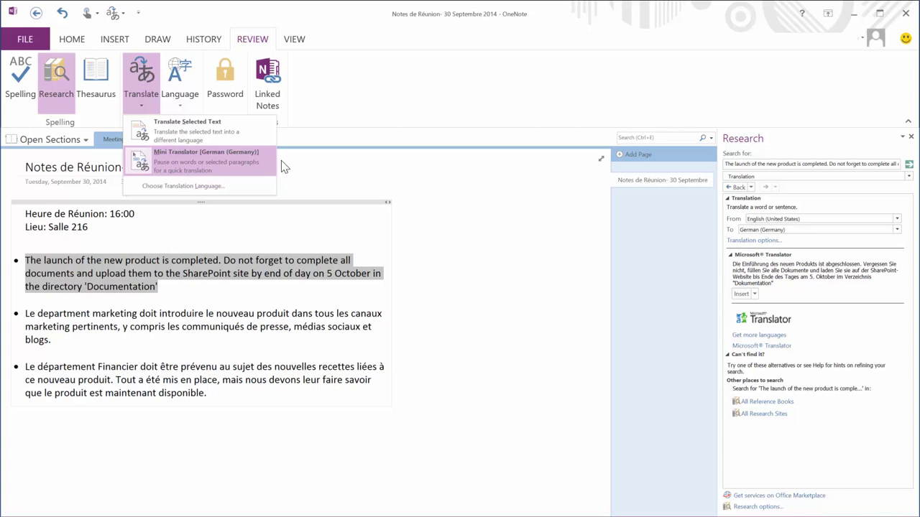
{"action": "left_click", "coordinate": [281, 163]}
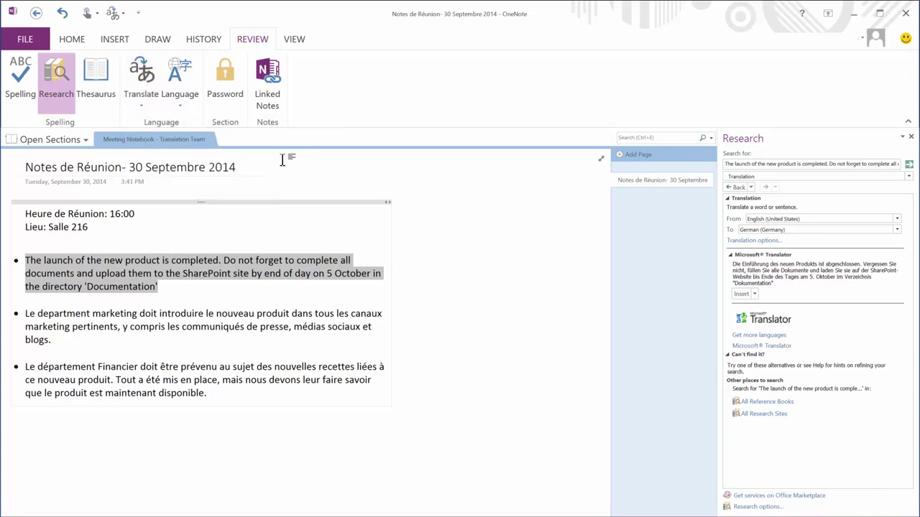
{"action": "left_click", "coordinate": [141, 97]}
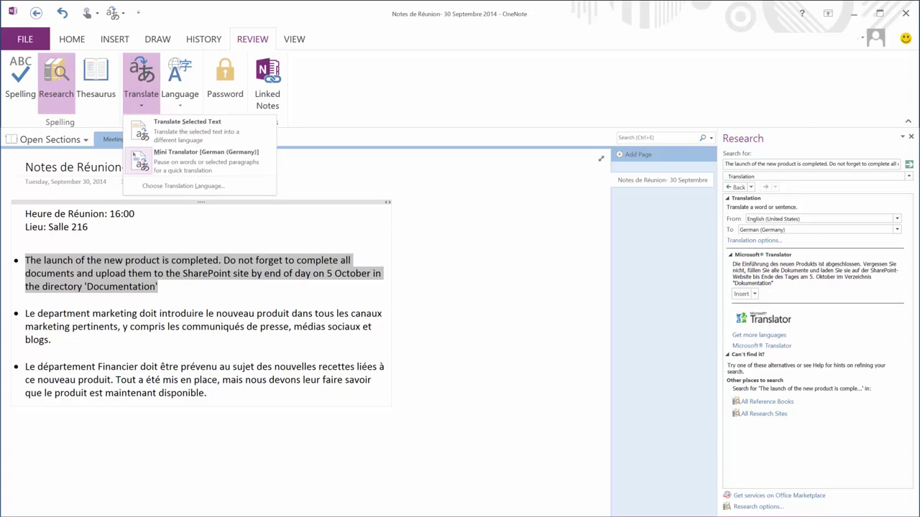
{"action": "left_click", "coordinate": [253, 197]}
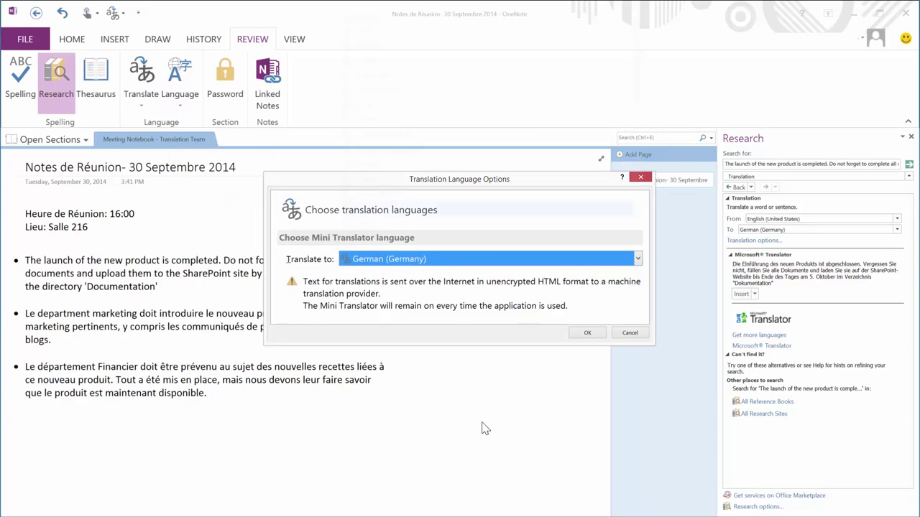
{"action": "left_click", "coordinate": [637, 260]}
{"action": "left_click", "coordinate": [621, 245]}
{"action": "left_click", "coordinate": [588, 333]}
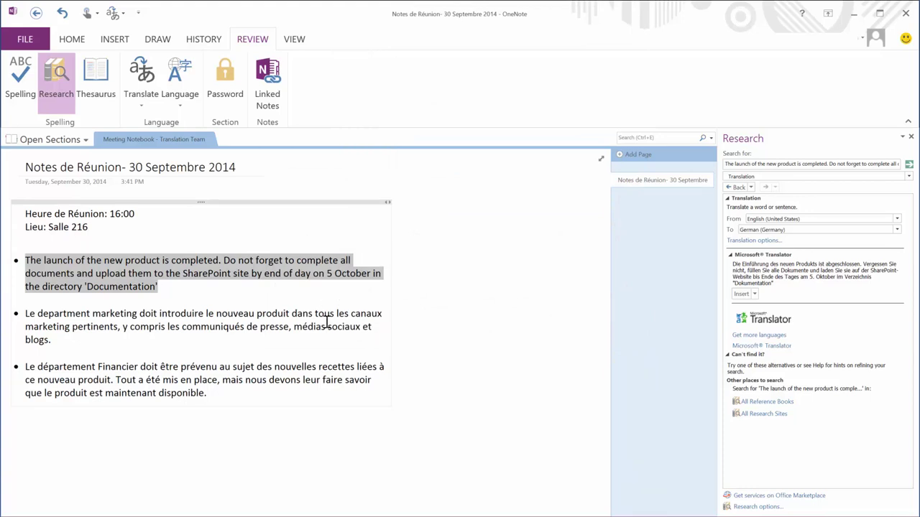
Step: Click into the English first bullet to clear its selection for the Mini Translator
{"action": "left_click", "coordinate": [150, 259]}
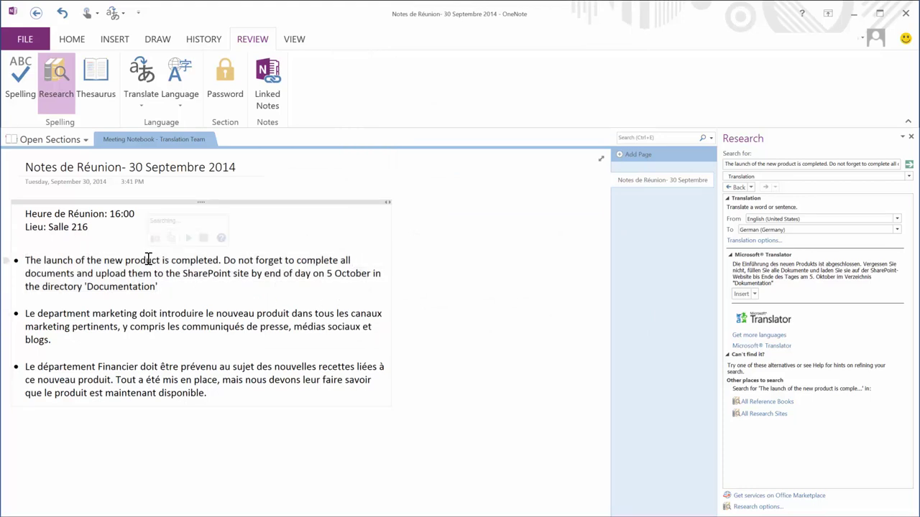